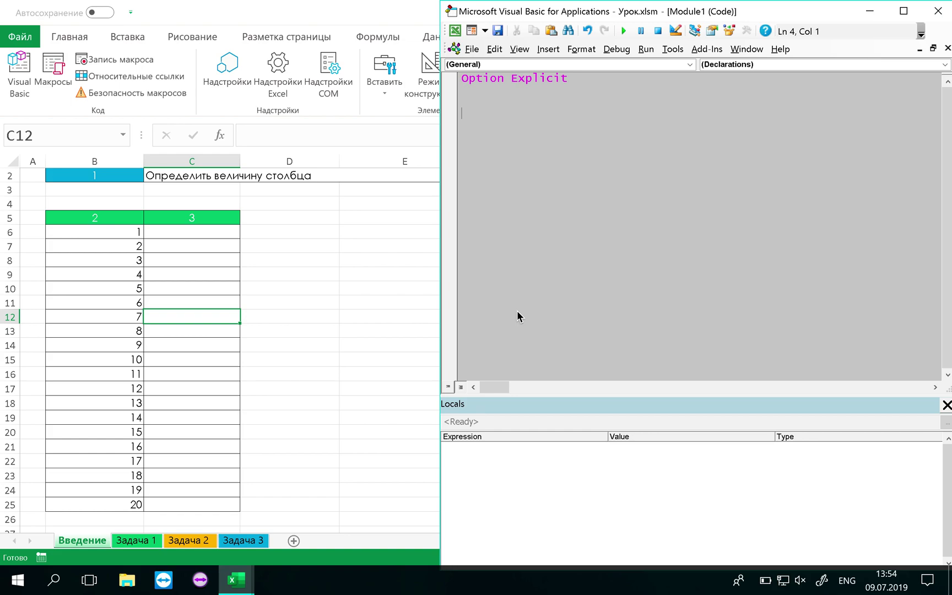
Create Sub pro that declares i As Integer and sets i = 6.
key("Up")
type("sub pro")
key("Return")
key("Return")
key("Return")
key("Return")
key("Return")
key("Up")
key("Up")
key("Tab")
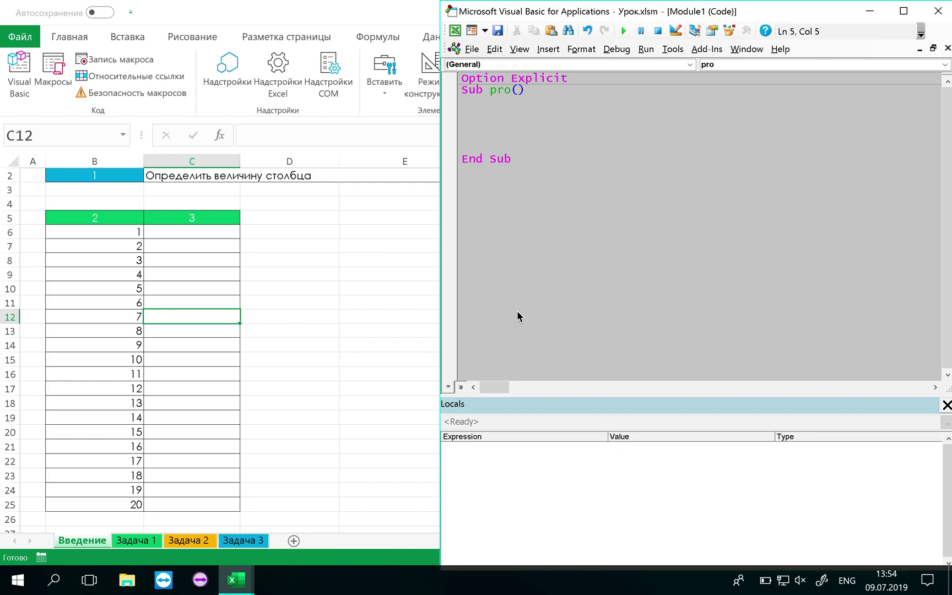
type("dim i ")
type("as inte")
key("Return")
key("Tab")
type("i = ")
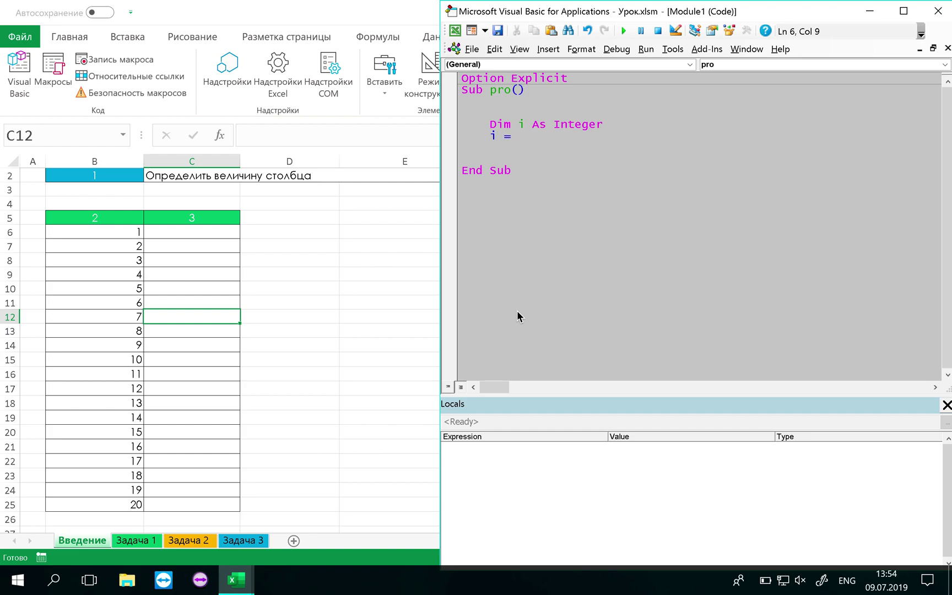
type("6")
key("Return")
key("Return")
key("Return")
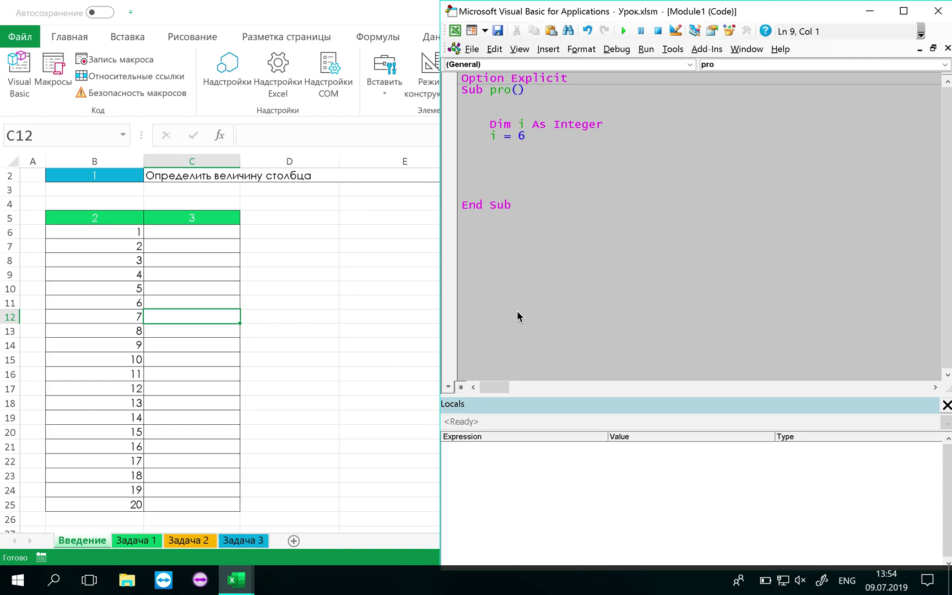
Begin the loop header Do While Cells(i, 2) <> on an indented line.
key("Tab")
key("Tab")
type("DO WHI")
key("BackSpace")
key("BackSpace")
key("BackSpace")
key("BackSpace")
key("BackSpace")
type("o ")
type("while ")
type("cells(")
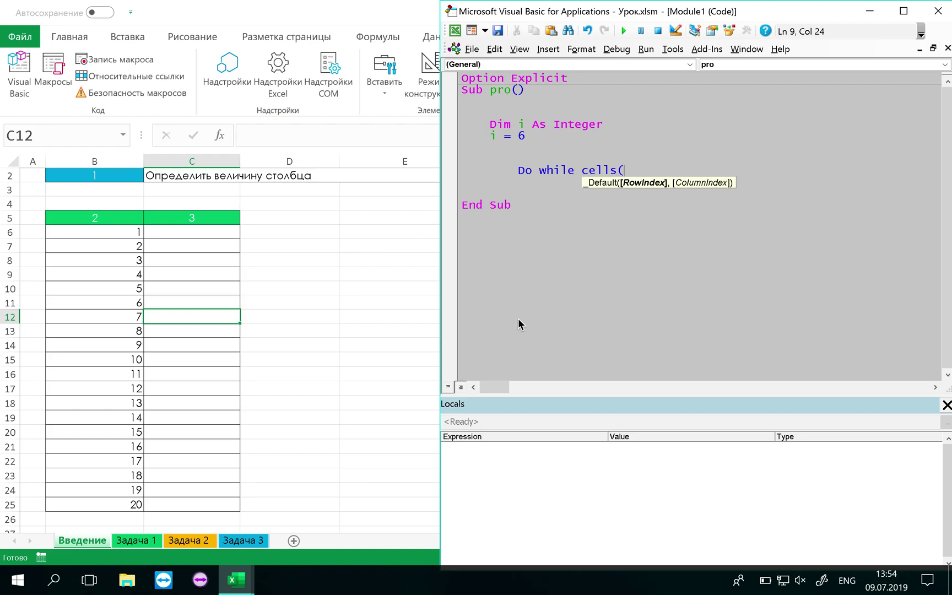
type("i,2")
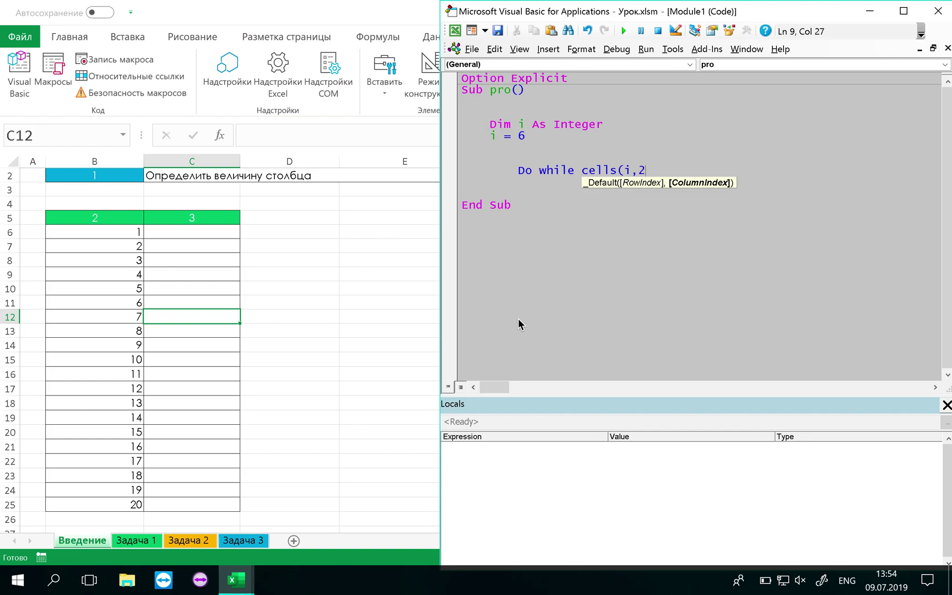
type(")")
type("<>88")
key("BackSpace")
key("BackSpace")
Complete the condition with <> "" and close the loop with Loop.
type("\"\"")
key("Return")
key("Return")
Add i = i + 1 as the loop body.
key("Return")
key("Return")
key("Return")
key("Tab")
key("Tab")
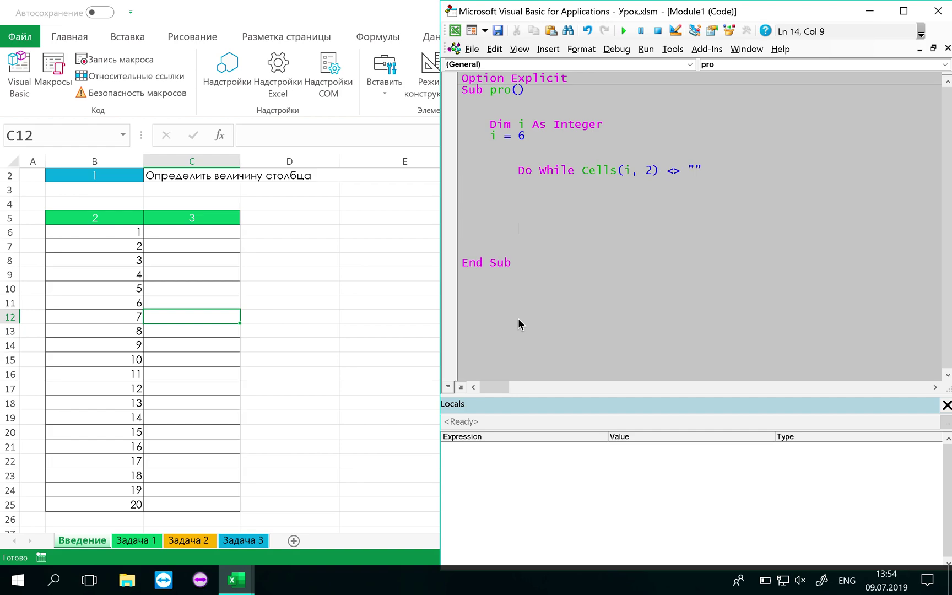
type("looop")
key("BackSpace")
key("BackSpace")
type("op")
key("BackSpace")
key("BackSpace")
type("p")
key("Up")
key("Up")
key("Tab")
type("i ")
type("= i +1")
key("Down")
key("Down")
key("Down")
key("Return")
key("Return")
key("Return")
key("Tab")
key("Down")
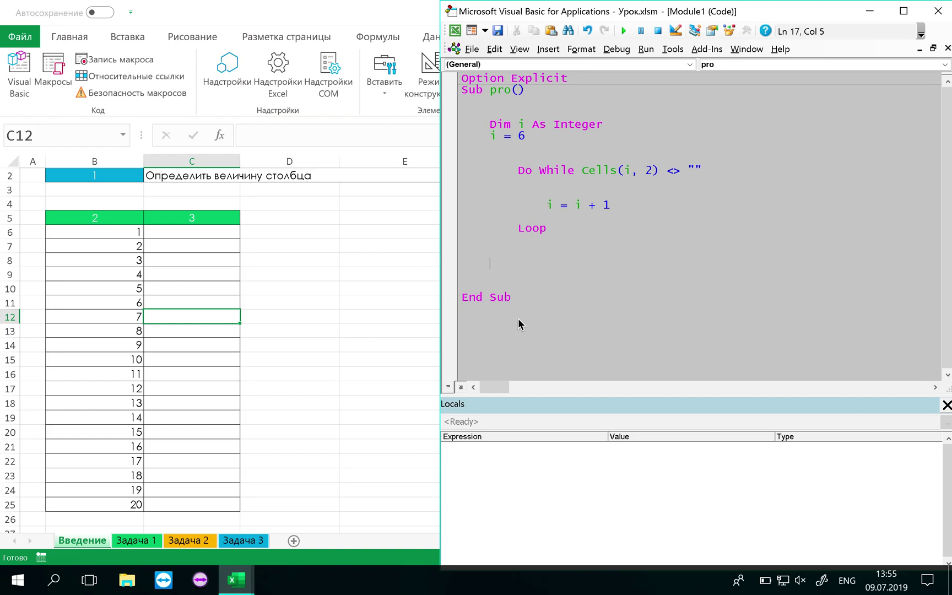
Add Call MsgBox(i) after the loop and step through the macro with F8.
type("call(")
key("BackSpace")
type("msb")
key("BackSpace")
type("h")
key("BackSpace")
type("gbox")
key("BackSpace")
type("(i)")
key("Return")
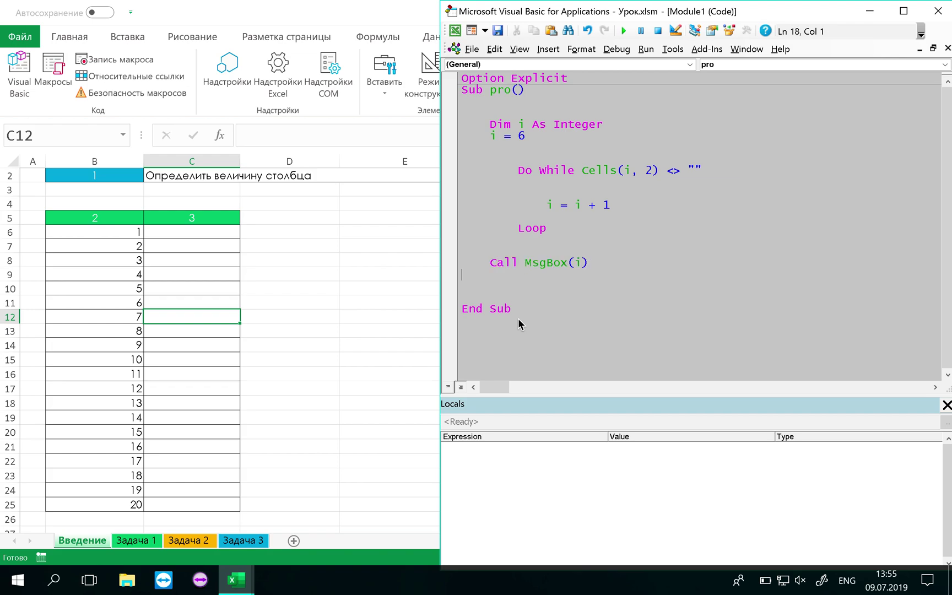
key("F8")
key("F8")
key("F8")
key("F8")
key("F8")
key("F8")
key("F8")
key("F8")
key("F8")
key("F8")
key("F8")
key("F8")
key("F8")
key("F8")
key("F8")
key("F8")
key("F8")
key("F8")
key("F8")
key("F8")
key("F8")
key("F8")
key("F8")
key("F8")
key("F8")
key("F8")
key("F8")
key("F8")
key("F8")
key("F8")
key("F8")
key("F8")
key("F8")
key("F8")
key("F8")
key("F8")
key("F8")
key("F8")
key("F8")
key("F8")
key("F8")
key("F8")
key("F8")
Dismiss the message, add i = i - 6 below Call MsgBox(i), and rerun pro to get 26.
key("F8")
key("F8")
key("F8")
key("F8")
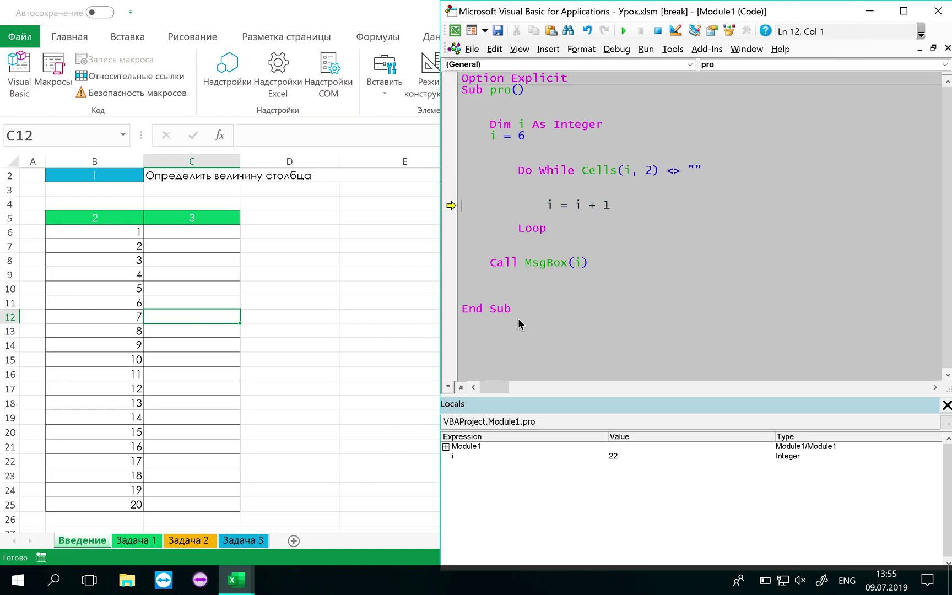
key("F8")
key("F8")
key("F8")
key("F8")
key("F8")
key("F8")
key("F8")
key("F8")
key("F8")
key("F8")
key("F8")
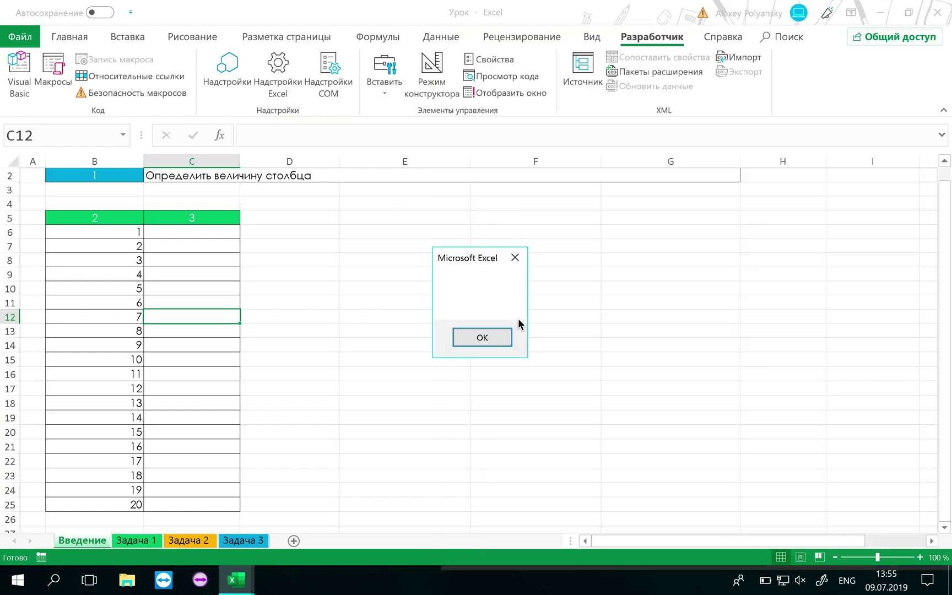
left_click(493, 339)
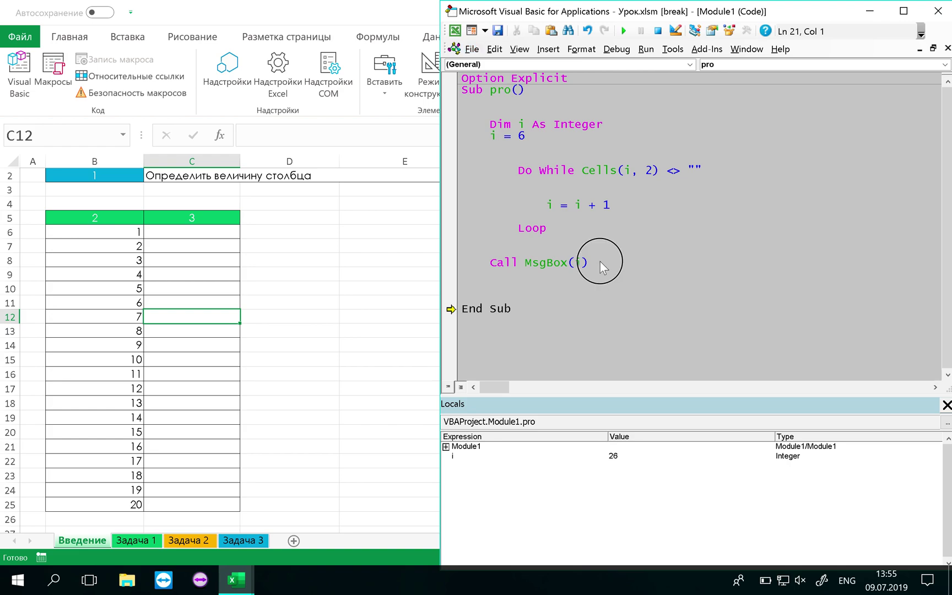
left_click(601, 263)
key("Return")
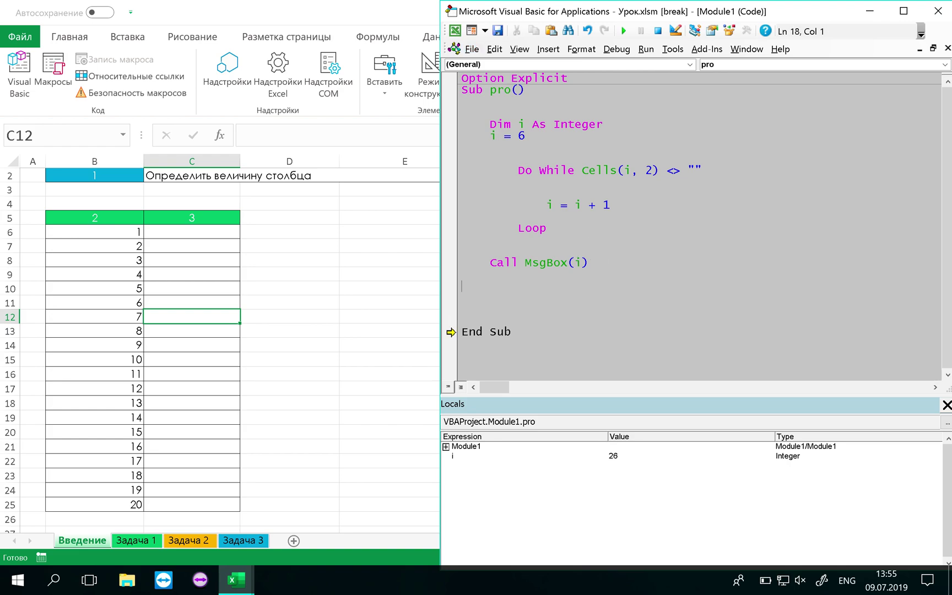
key("Return")
key("Return")
type("i = i -6")
key("Down")
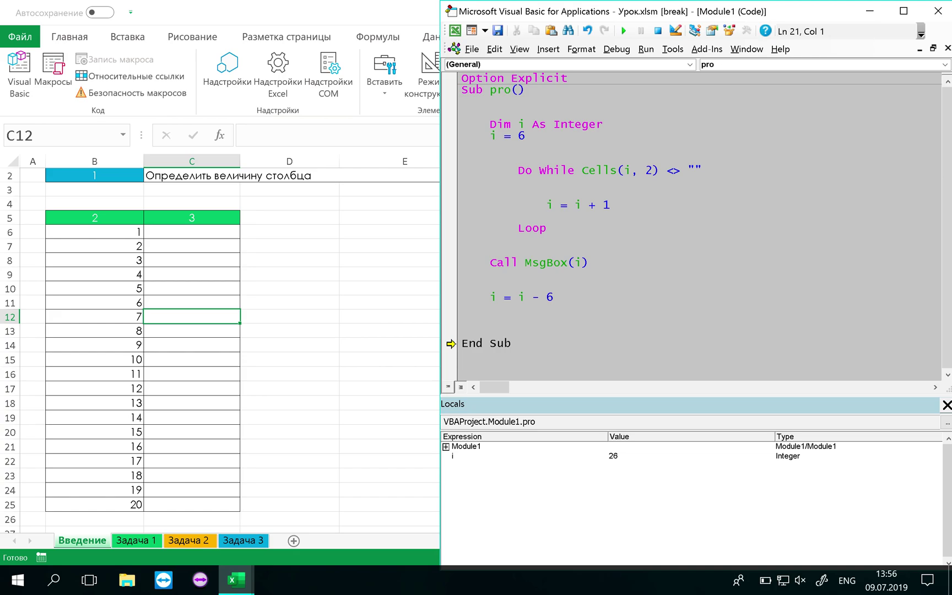
key("F8")
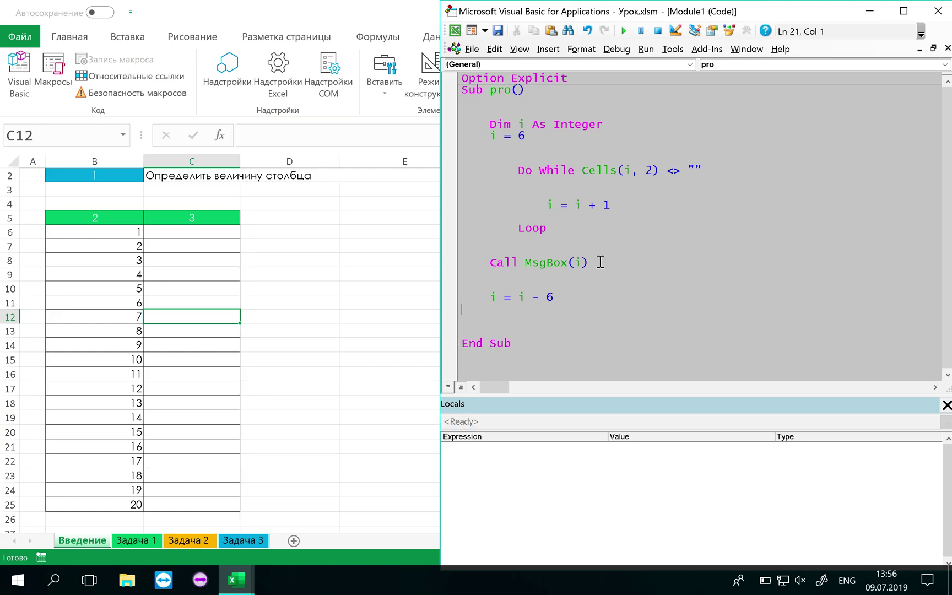
key("F5")
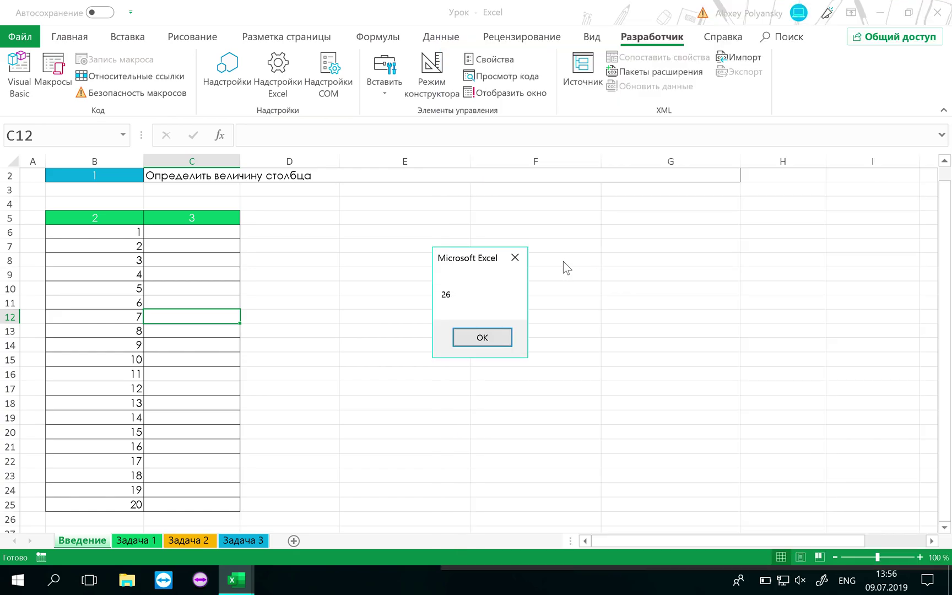
Move the i = i - 6 line to just below Loop and rerun the macro.
left_click(475, 337)
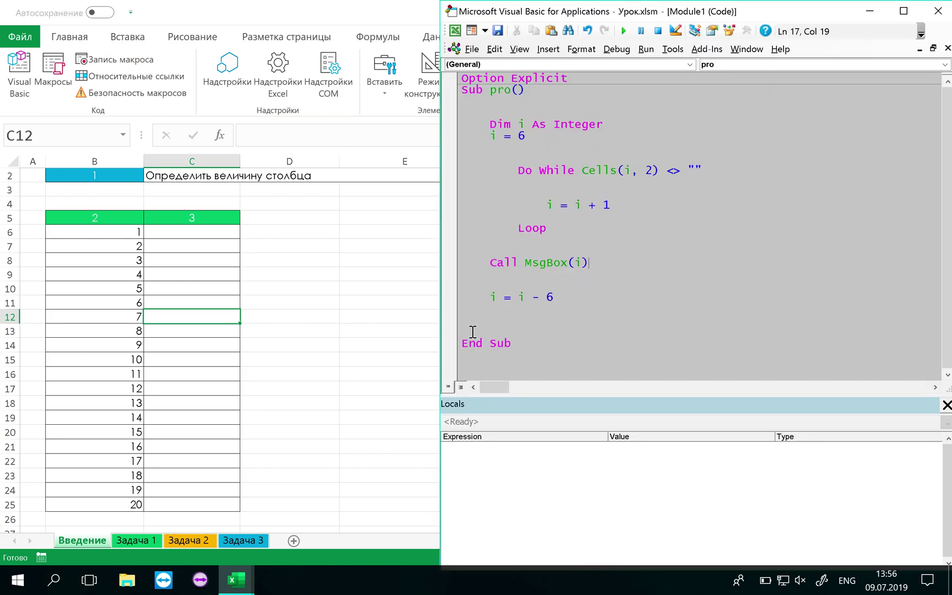
left_click(565, 289)
left_click_drag(490, 298, 554, 300)
key("ctrl+c")
key("Delete")
left_click(605, 238)
key("Tab")
key("ctrl+v")
left_click(605, 219)
key("F5")
left_click(480, 338)
Insert a new indented line after i = i + 1 and start an If statement.
left_click(556, 235)
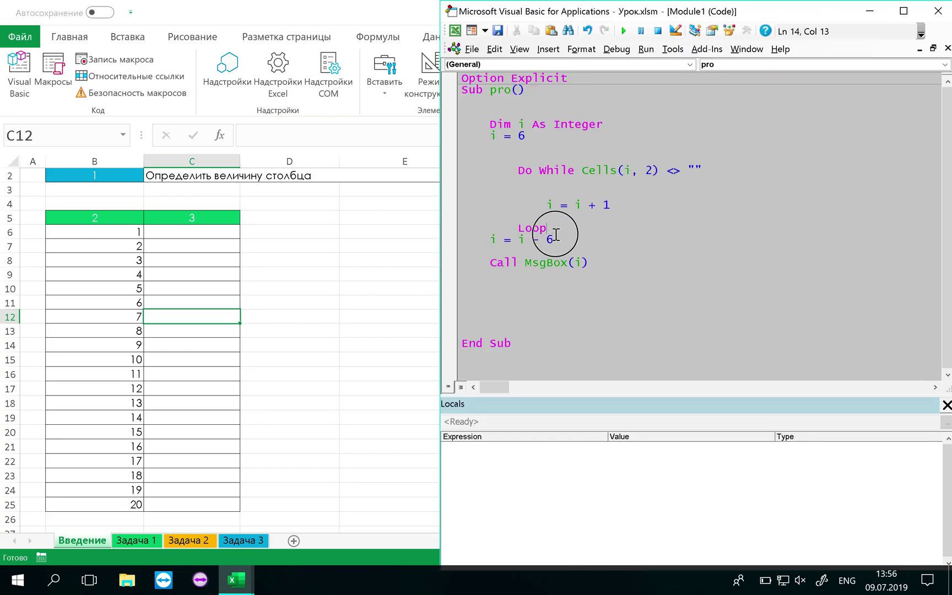
key("Up")
key("Up")
left_click(636, 203)
key("Return")
key("Return")
key("Tab")
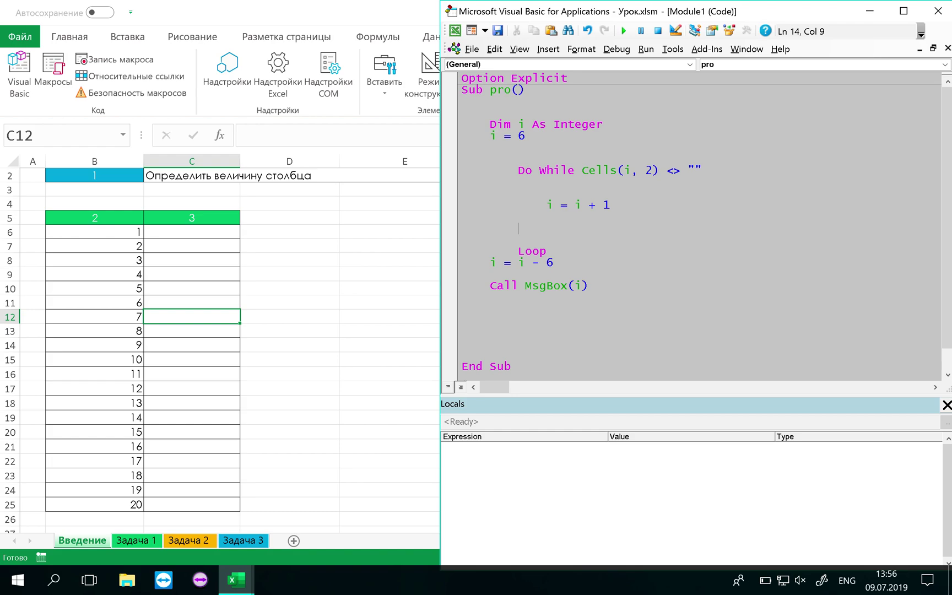
type("if cells")
Write an If i = 10 Then block closed by End If inside the loop.
key("BackSpace")
key("BackSpace")
key("BackSpace")
key("BackSpace")
key("BackSpace")
type("i = ")
type("4")
key("BackSpace")
type("3")
key("BackSpace")
key("BackSpace")
type("10 Then")
key("Return")
key("Return")
key("Return")
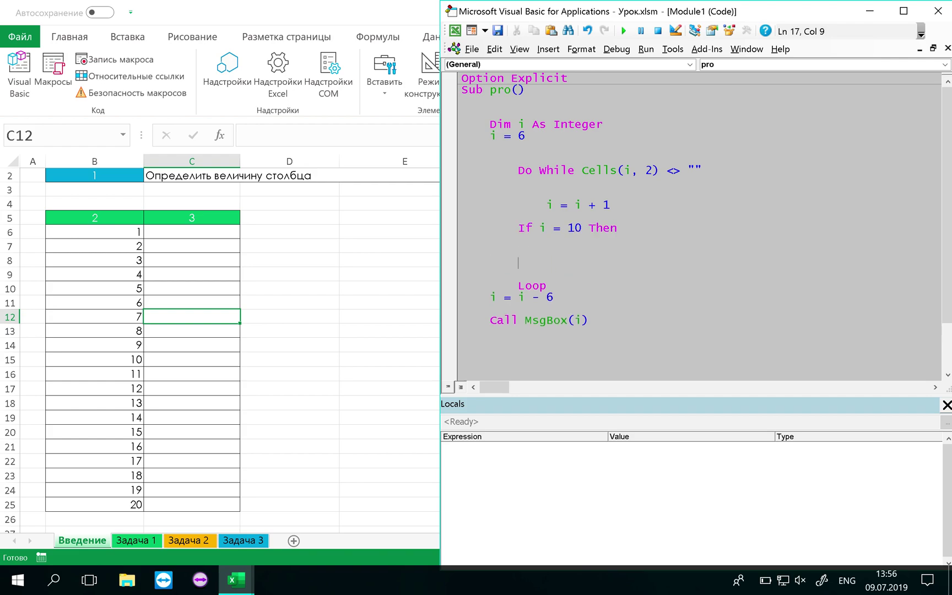
type("end if")
Put Exit Do inside the If block and step through until the loop exits at 10.
key("Up")
key("Up")
key("Tab")
key("Down")
key("Tab")
type("exit")
key("BackSpace")
type("it ")
type("do")
key("Down")
key("F8")
key("F8")
key("F8")
key("F8")
key("F8")
key("F8")
key("F8")
key("F8")
key("F8")
key("F8")
key("F8")
key("F8")
key("F8")
key("F8")
key("F8")
key("F8")
key("F8")
key("F8")
key("F8")
key("F8")
key("F8")
key("F8")
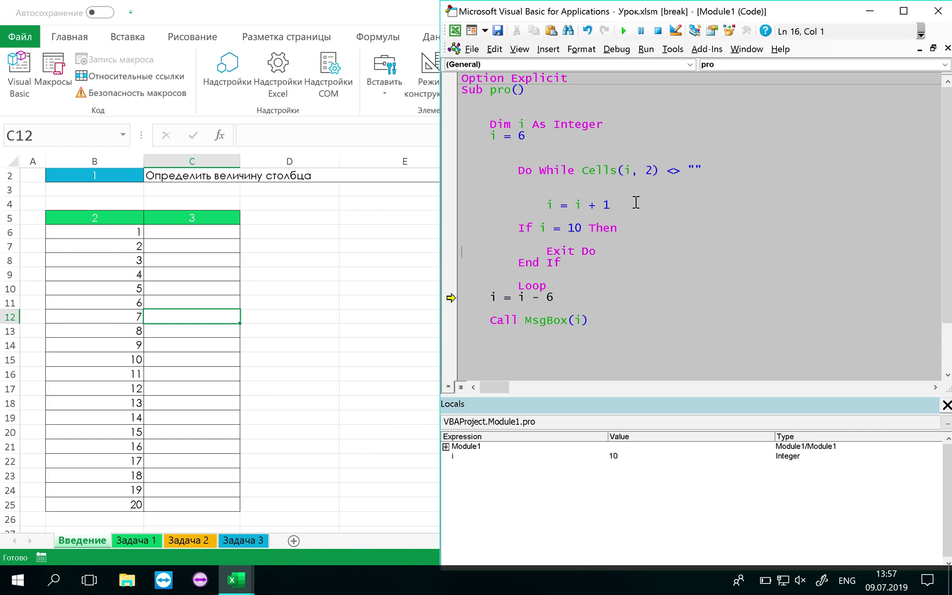
key("F8")
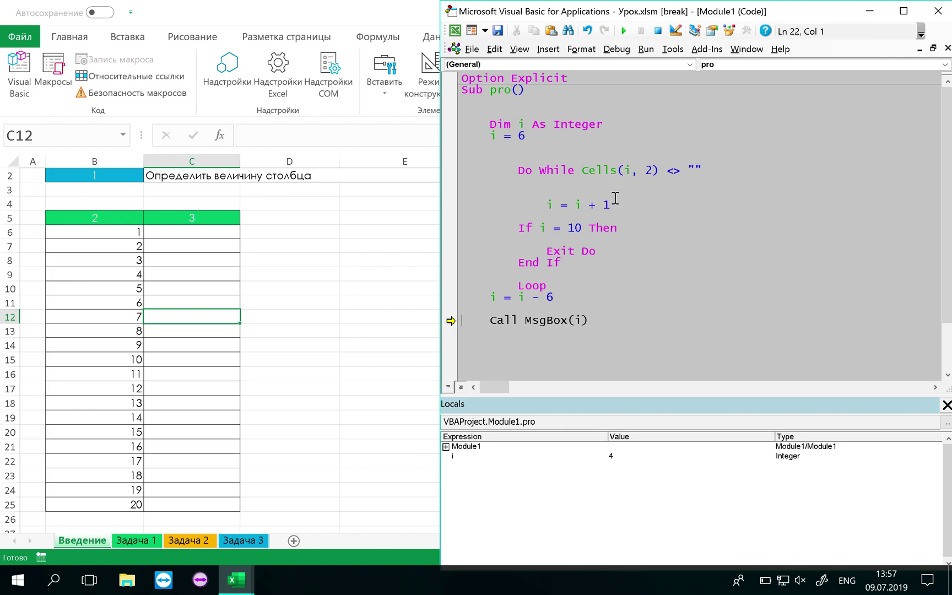
Delete the i = i + 1 line and continue the run, closing the message showing 4.
mouse_move(616, 198)
left_mouse_down()
mouse_move(521, 198)
mouse_move(636, 214)
left_mouse_up()
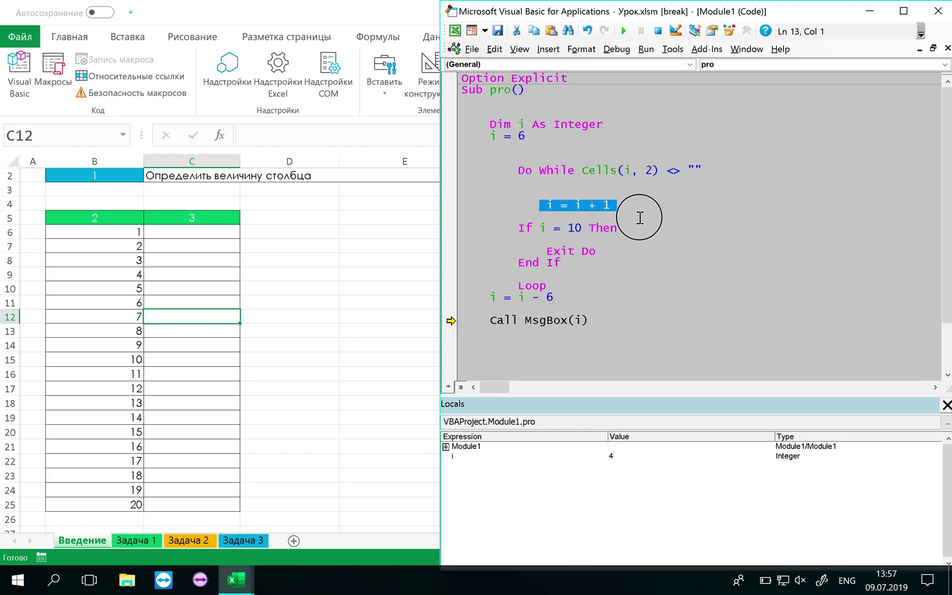
key("Delete")
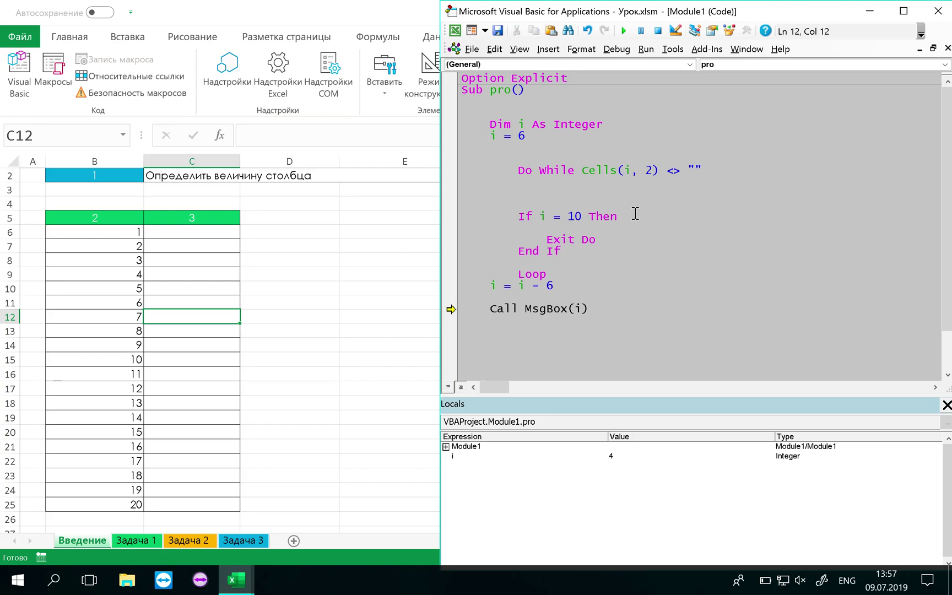
key("F8")
key("Return")
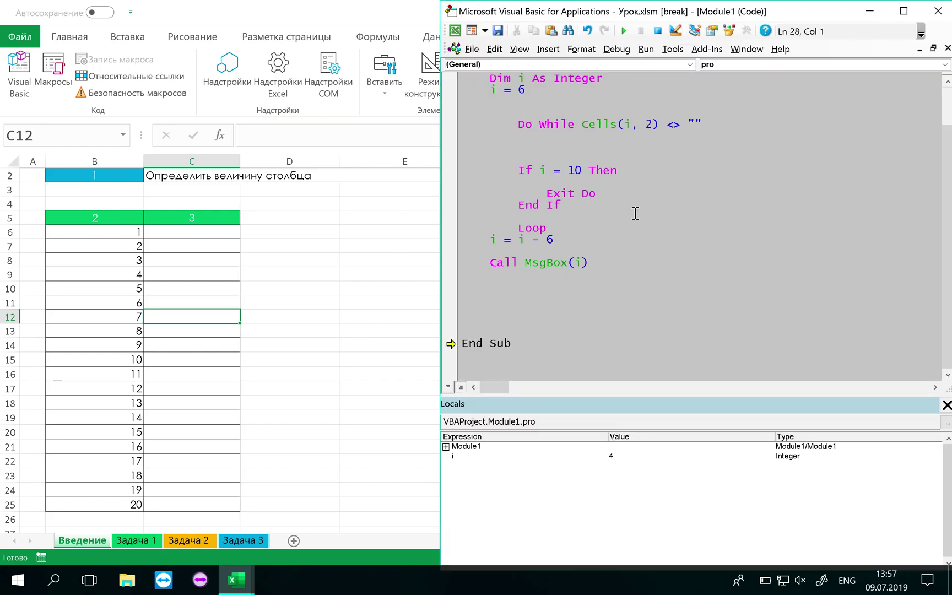
Comment out the If i = 10 Then and Exit Do lines with Rem.
left_click(617, 171)
scroll(614, 174, "up", 1)
left_click(556, 157)
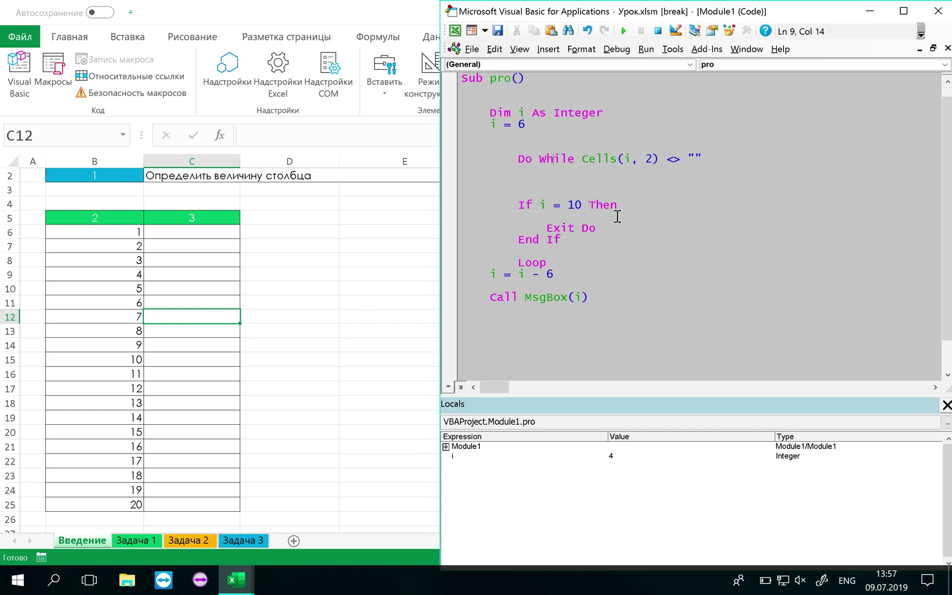
left_click(518, 204)
type("rem")
key("Down")
type("rem")
key("Down")
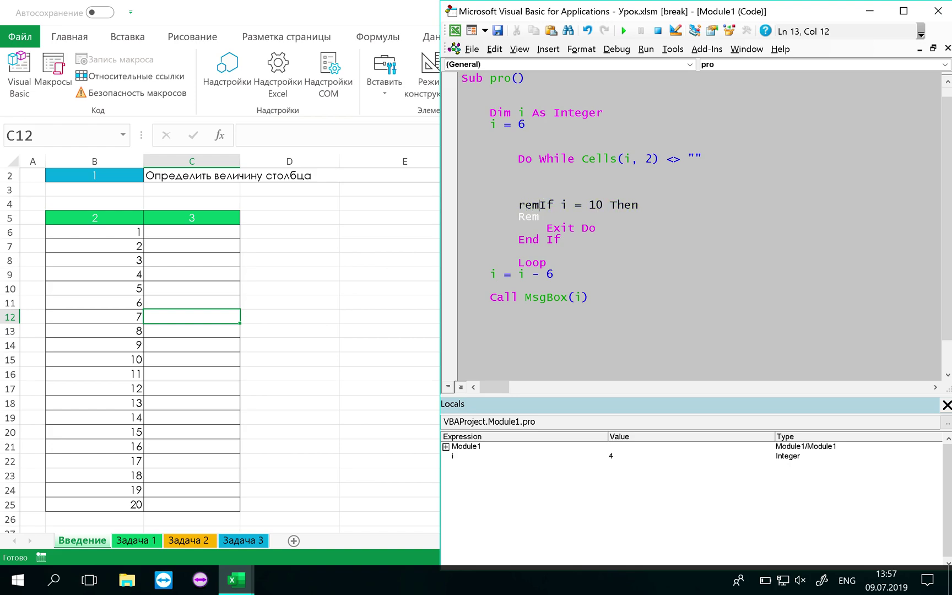
key("Right")
type("rem")
key("Down")
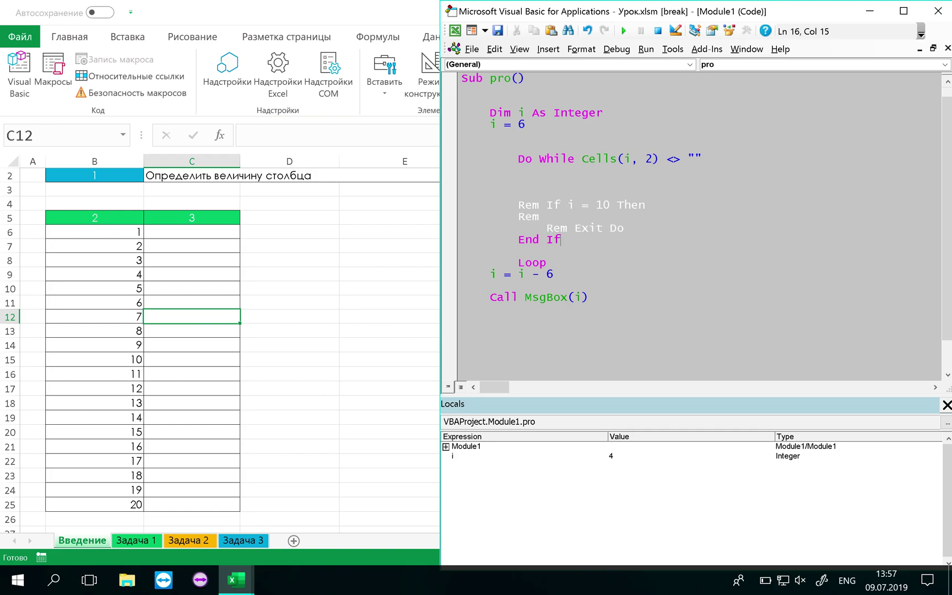
Dismiss the compile error, prefix End If with Rem, and restart stepping with F8 at i = 6.
key("F8")
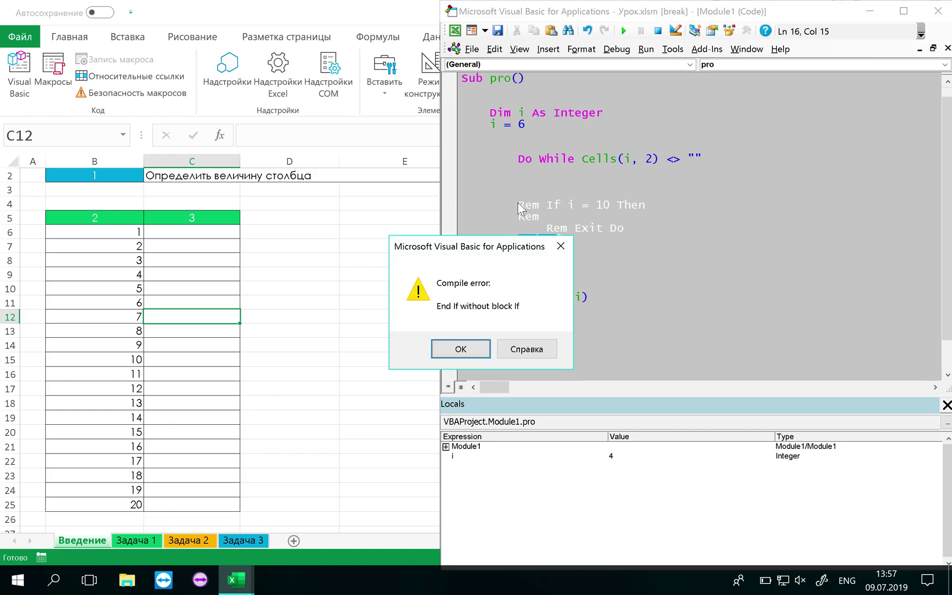
key("Return")
key("Home")
type("rem")
key("Up")
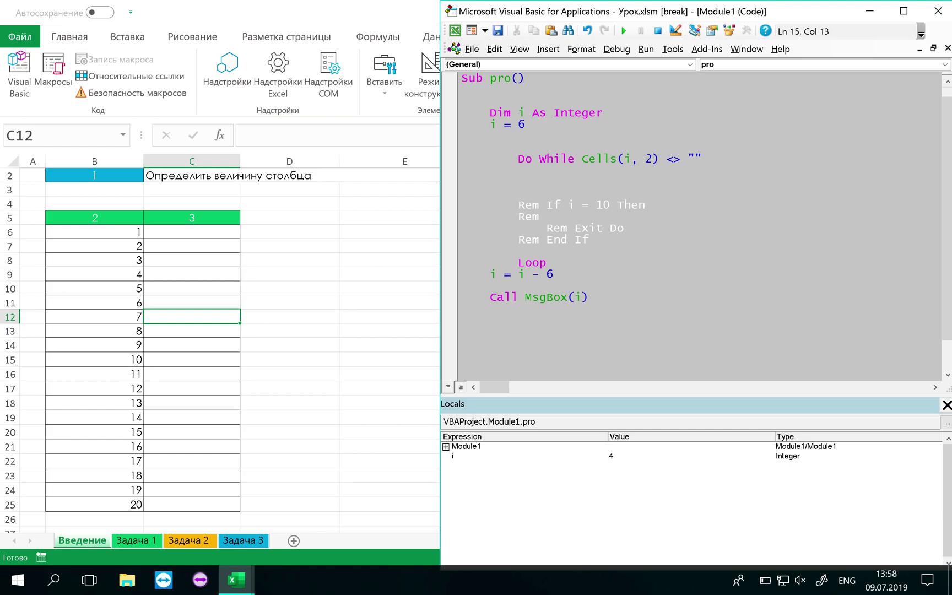
key("F8")
key("F8")
key("F8")
key("F8")
key("F8")
key("F8")
key("F8")
key("F8")
key("F8")
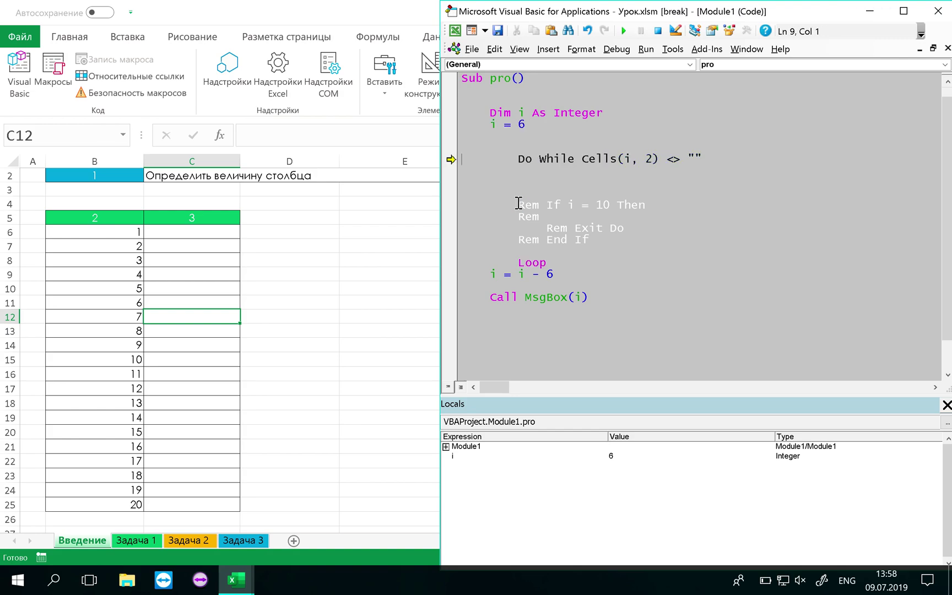